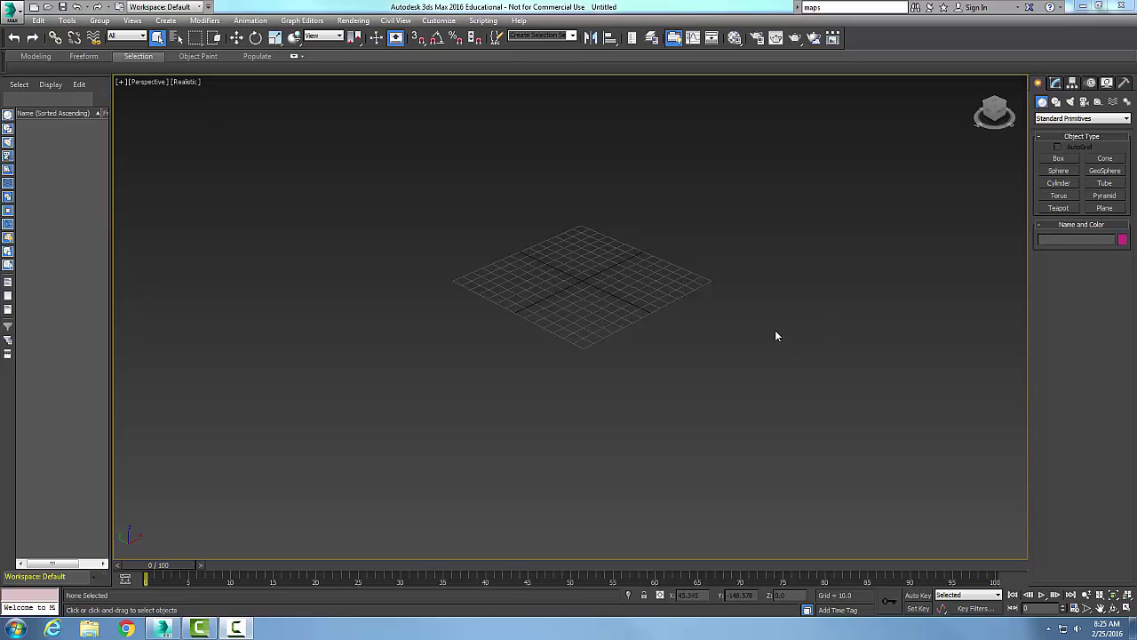
- Open the Material Editor and select an unused sample slot holding the 07 - Default Blinn material
click(738, 40)
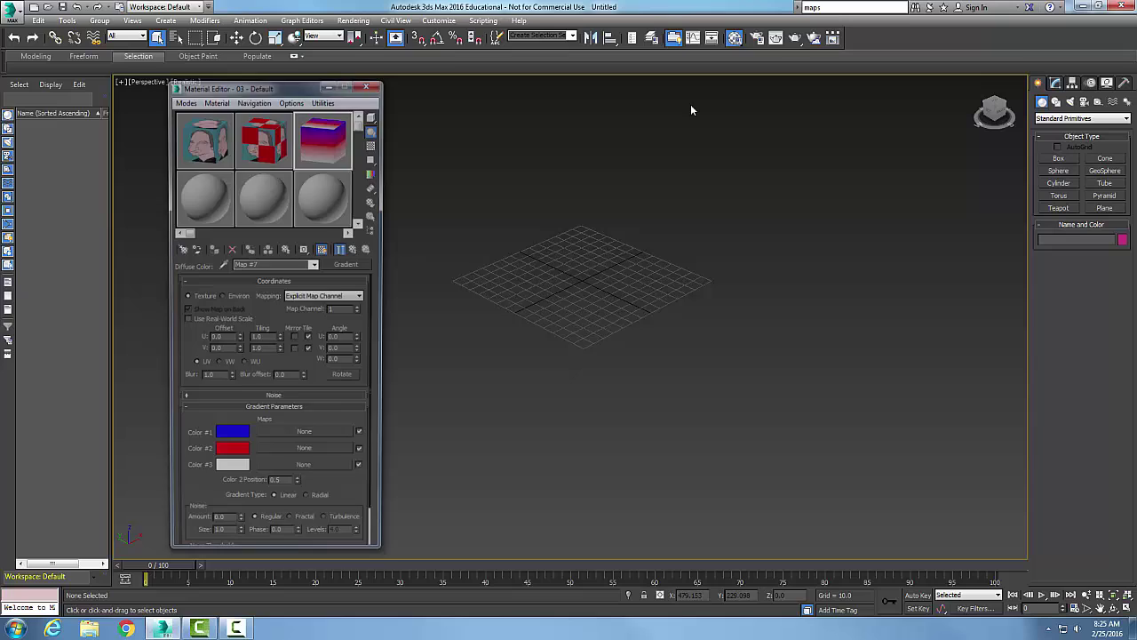
click(194, 202)
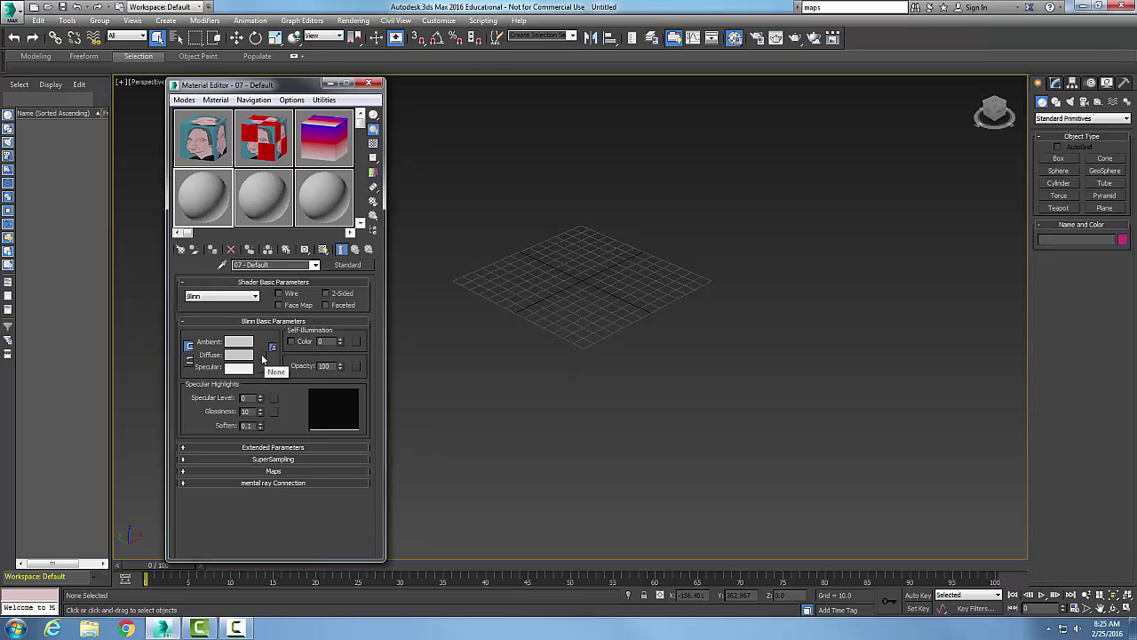
- Assign a Swirl map to the Diffuse channel of the 07 - Default material
click(263, 357)
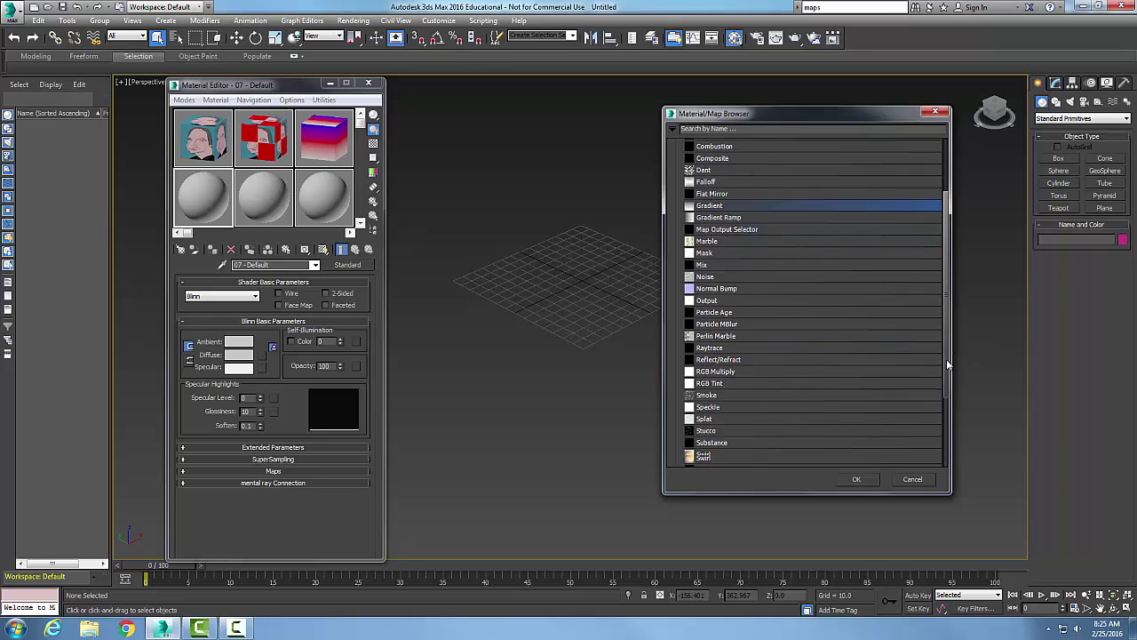
scroll(707, 409, down, 4)
click(706, 401)
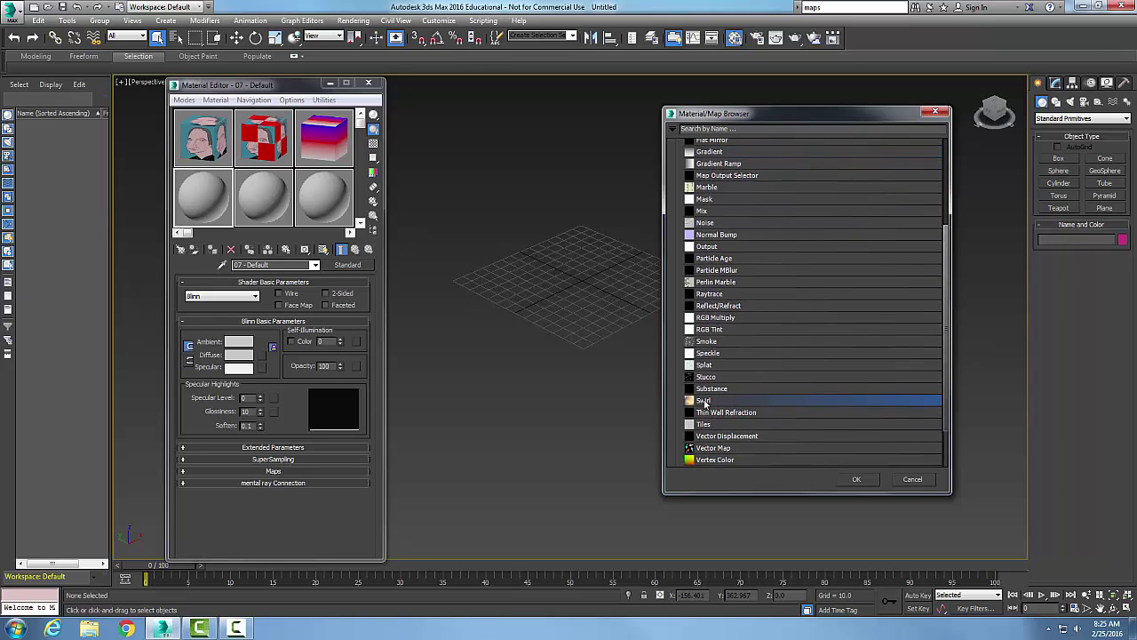
click(857, 479)
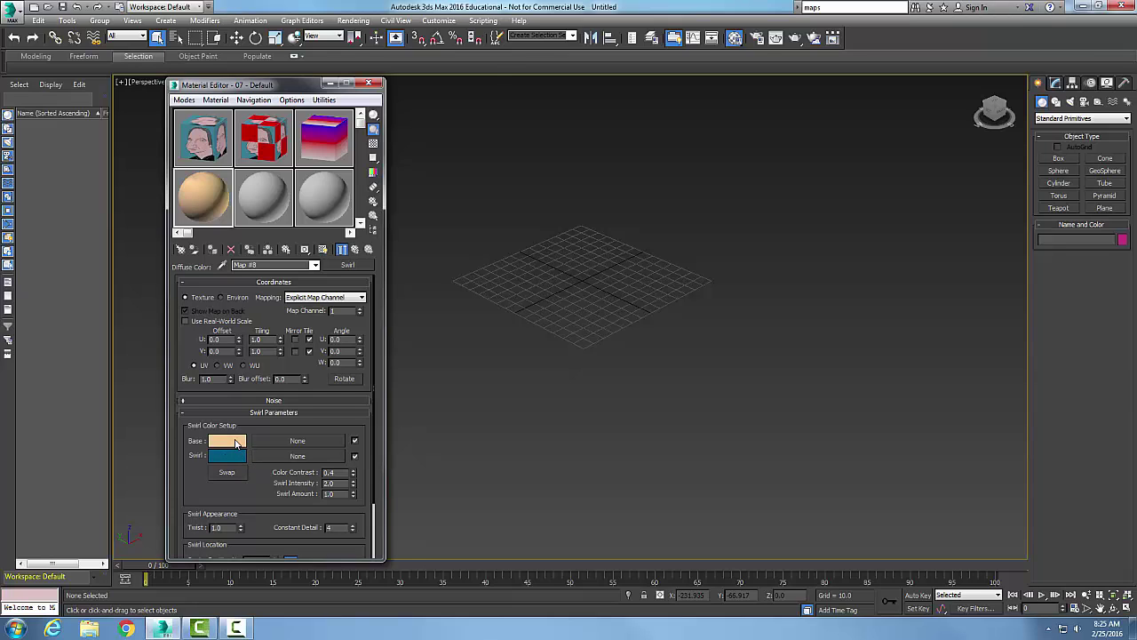
- Set the Swirl Base colour swatch to Red 255, Green 0, Blue 0
click(236, 443)
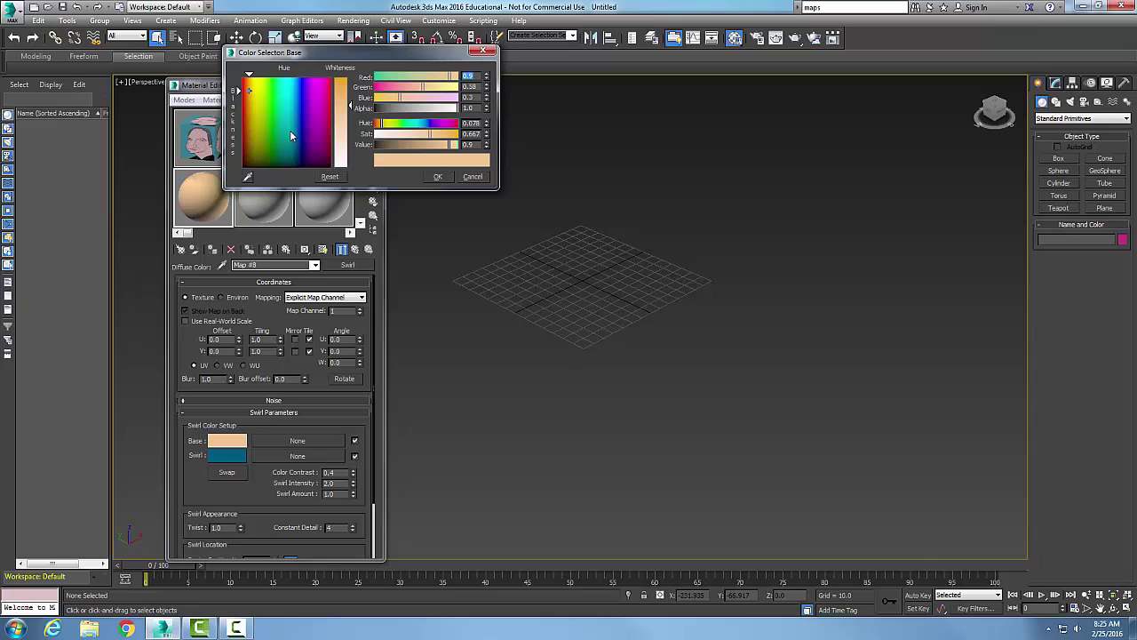
click(247, 105)
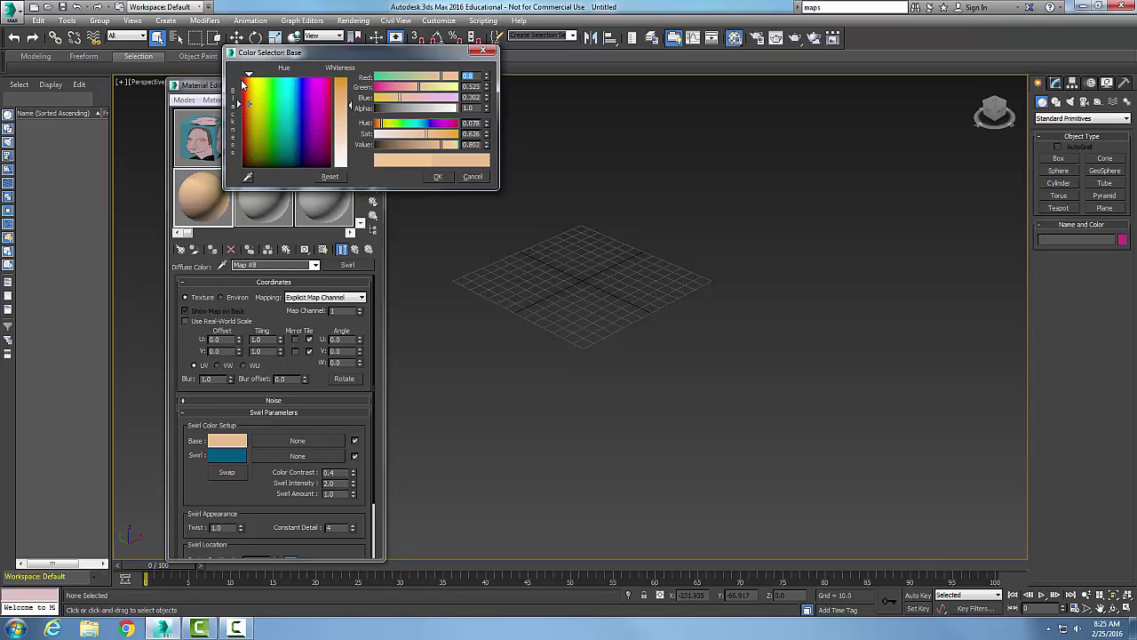
click(243, 92)
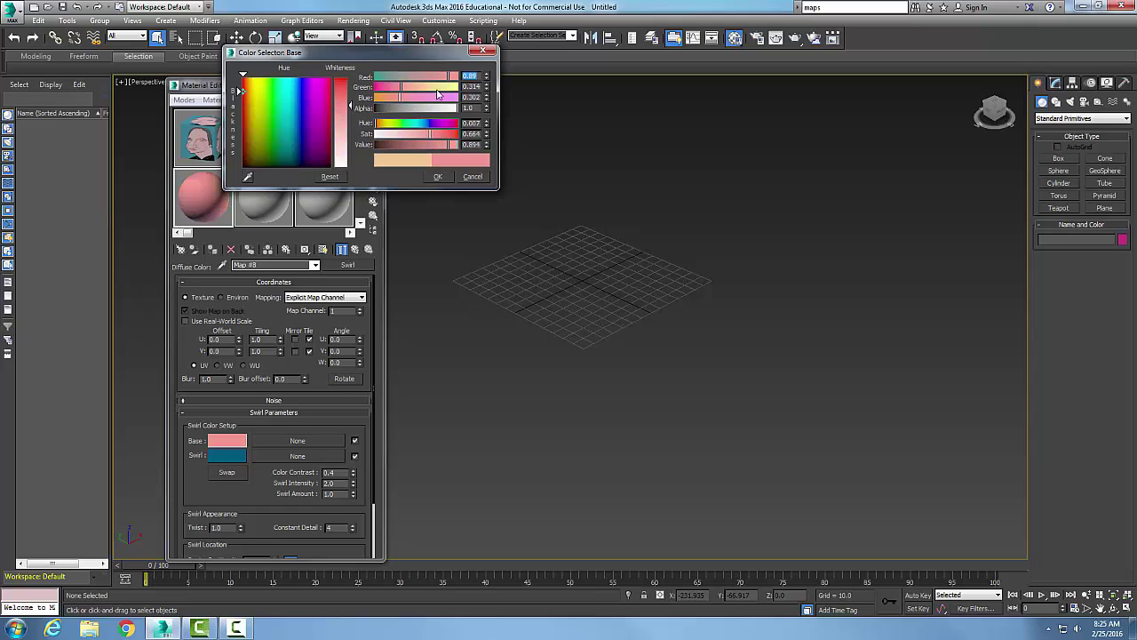
drag(486, 76, 486, 82)
text(255)
key(Return)
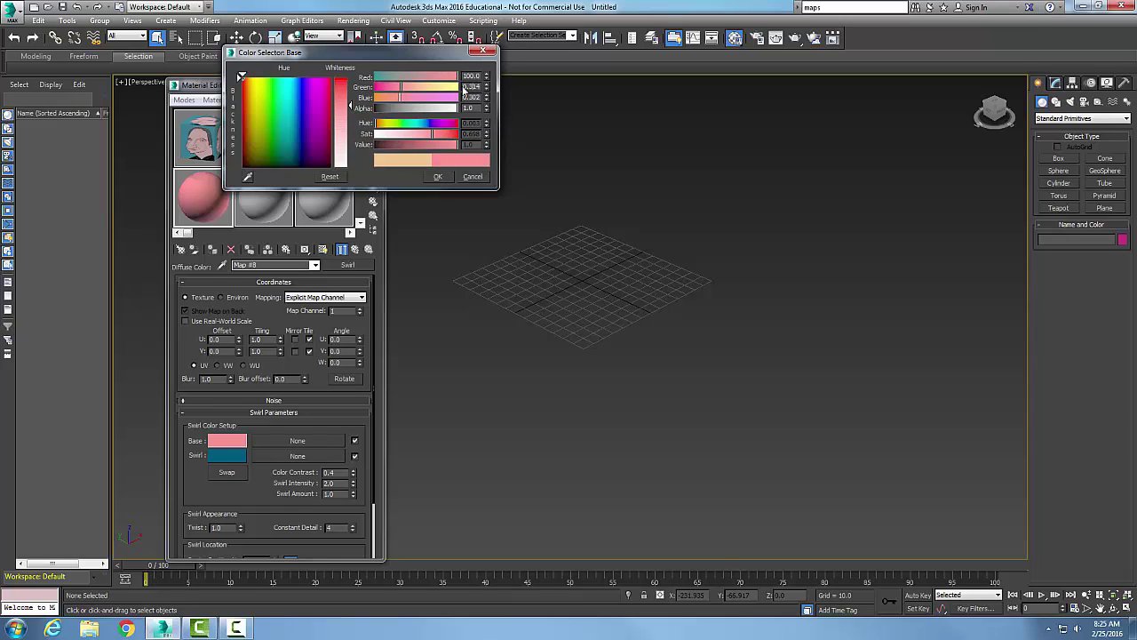
double_click(471, 86)
text(0)
key(Return)
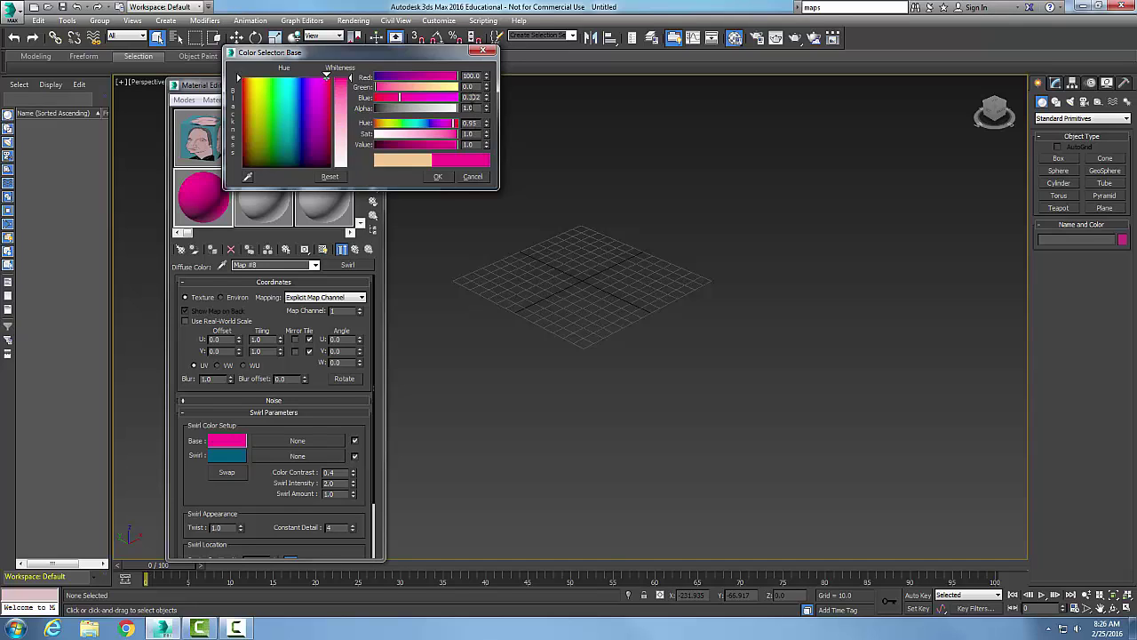
double_click(463, 98)
text(0)
key(Return)
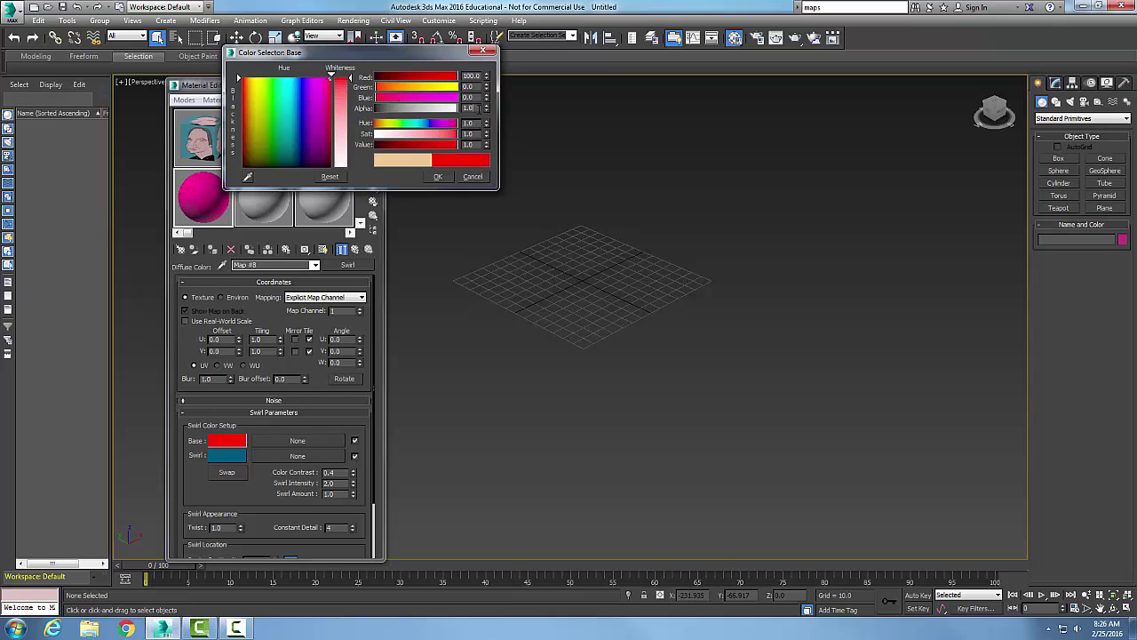
click(438, 176)
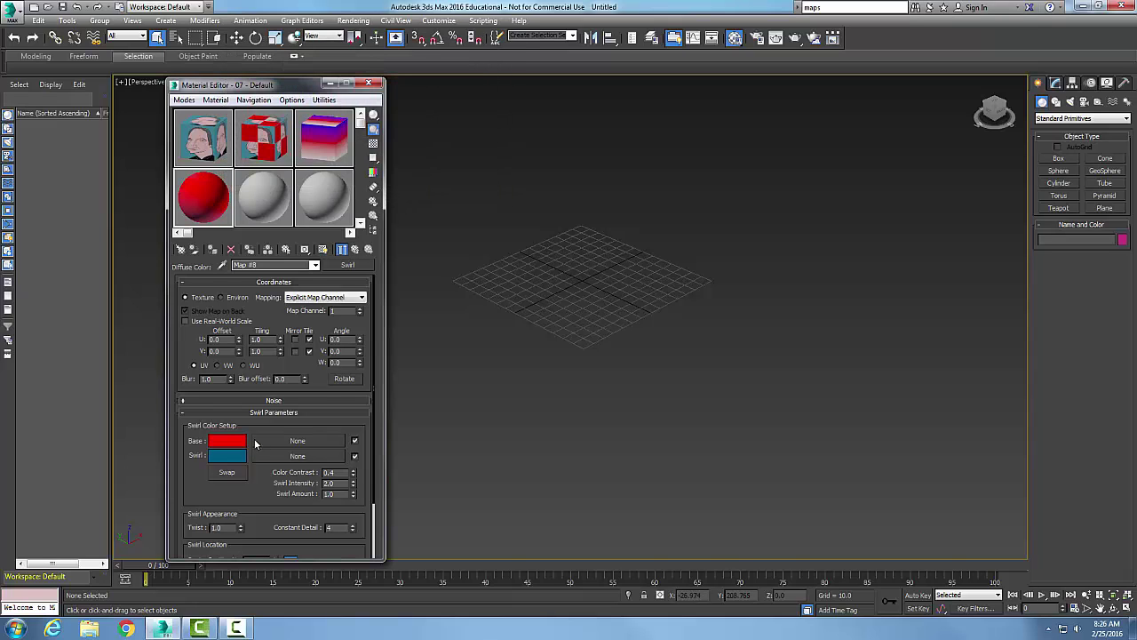
- Set the Swirl colour swatch to Red 0, Green 0, Blue 255
click(236, 462)
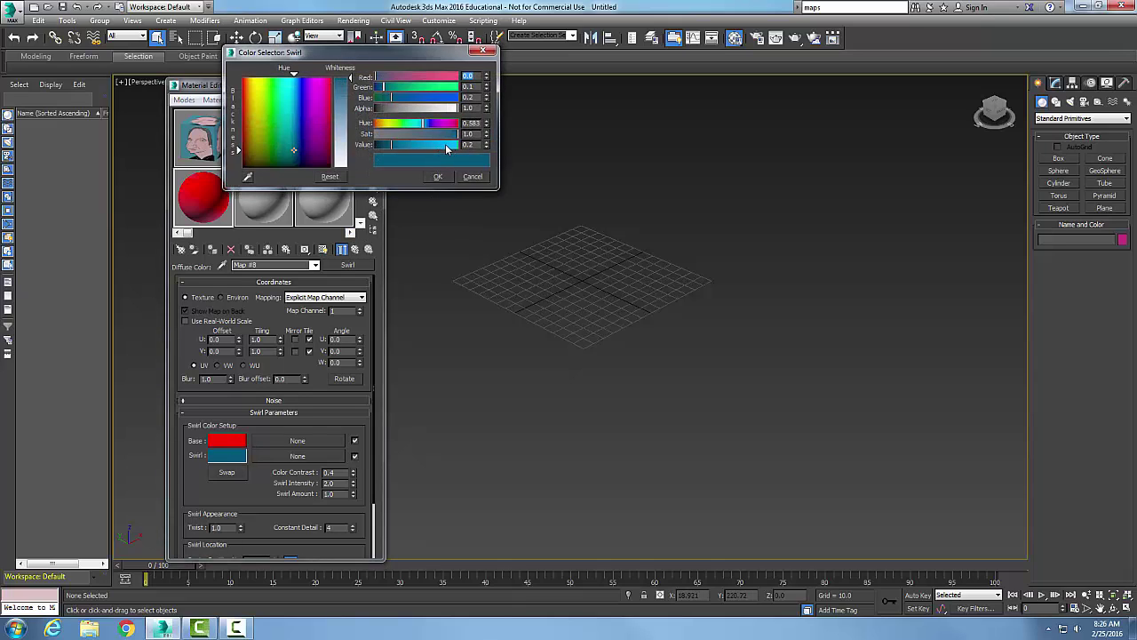
key(Tab)
text(2)
text(100)
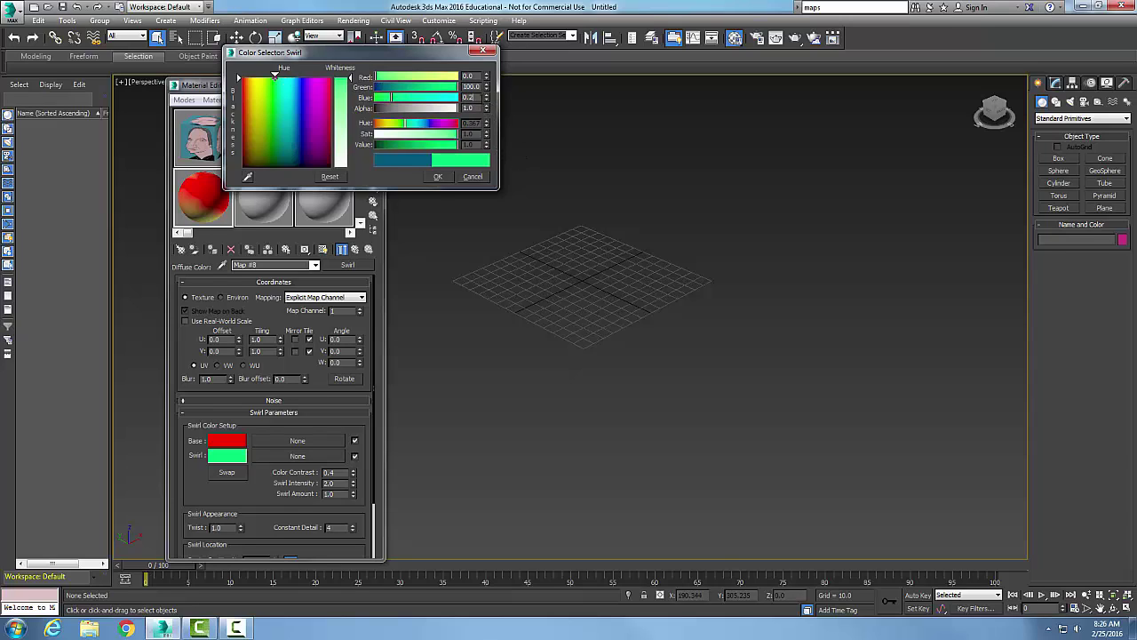
key(Tab)
double_click(468, 96)
text(0)
key(Return)
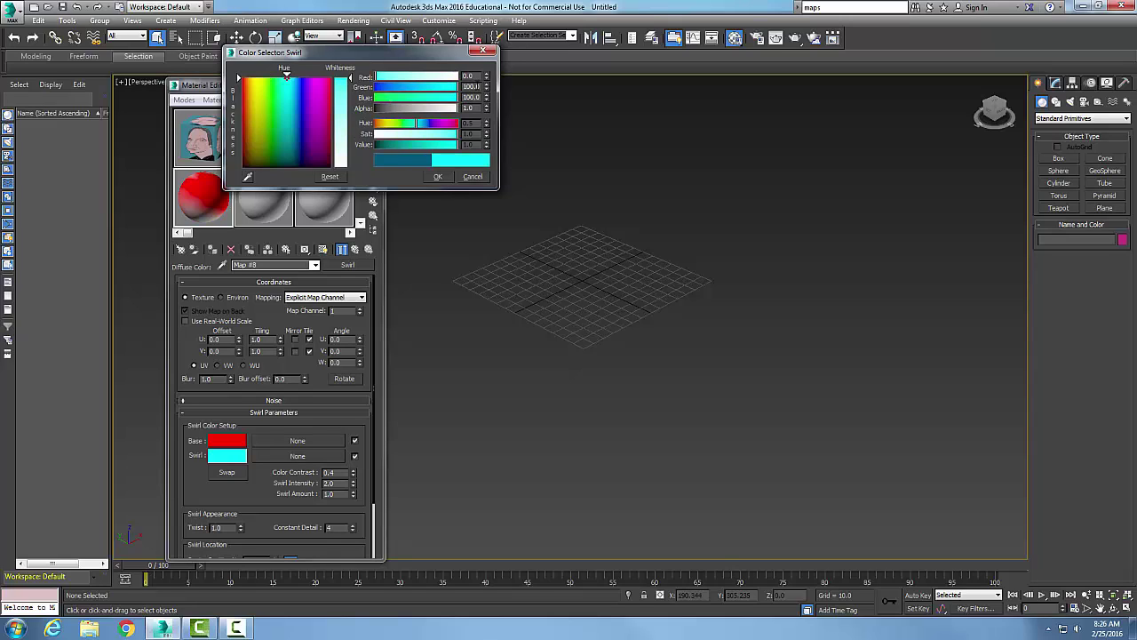
text(130)
key(Return)
text(0)
key(Return)
click(439, 177)
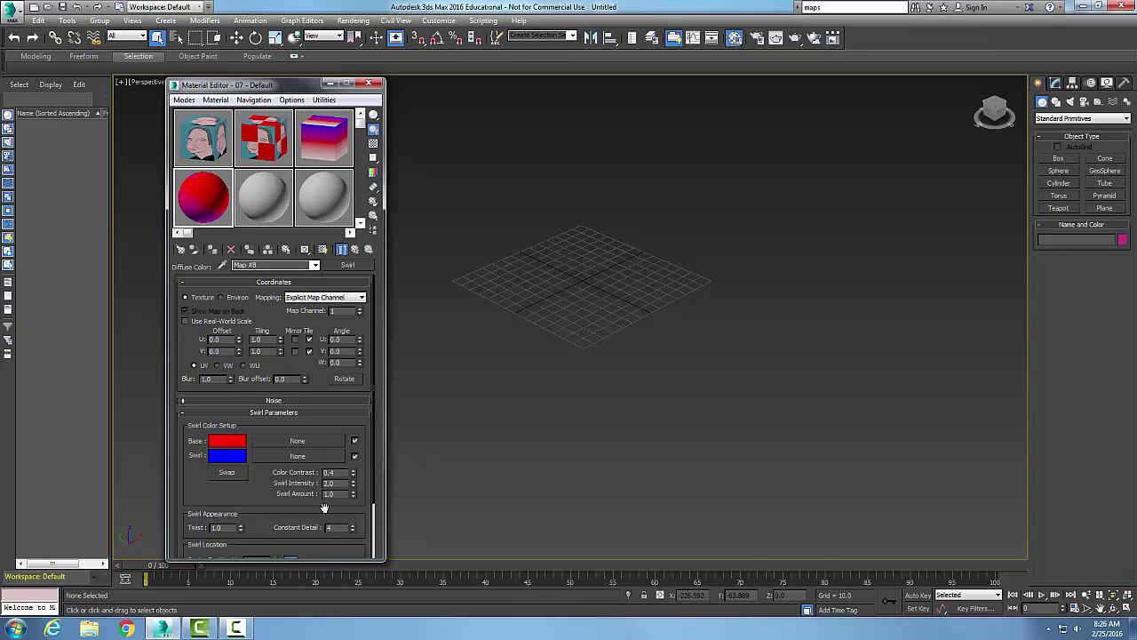
- Change the Swirl map's Swirl Intensity from 2.0 to 4
double_click(328, 483)
text(4)
key(Return)
- Create Sphere001 in the Perspective viewport and assign the Swirl material, shown shaded in the viewport
click(1064, 175)
mouse_move(621, 280)
mouse_down()
mouse_move(654, 294)
mouse_move(753, 293)
mouse_up()
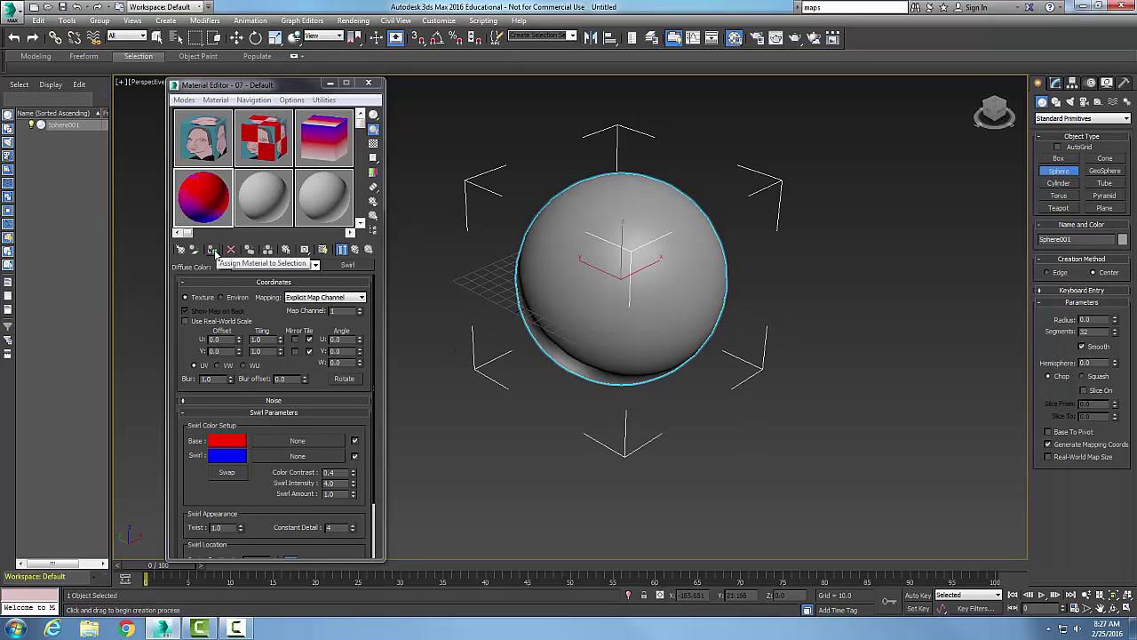
click(214, 251)
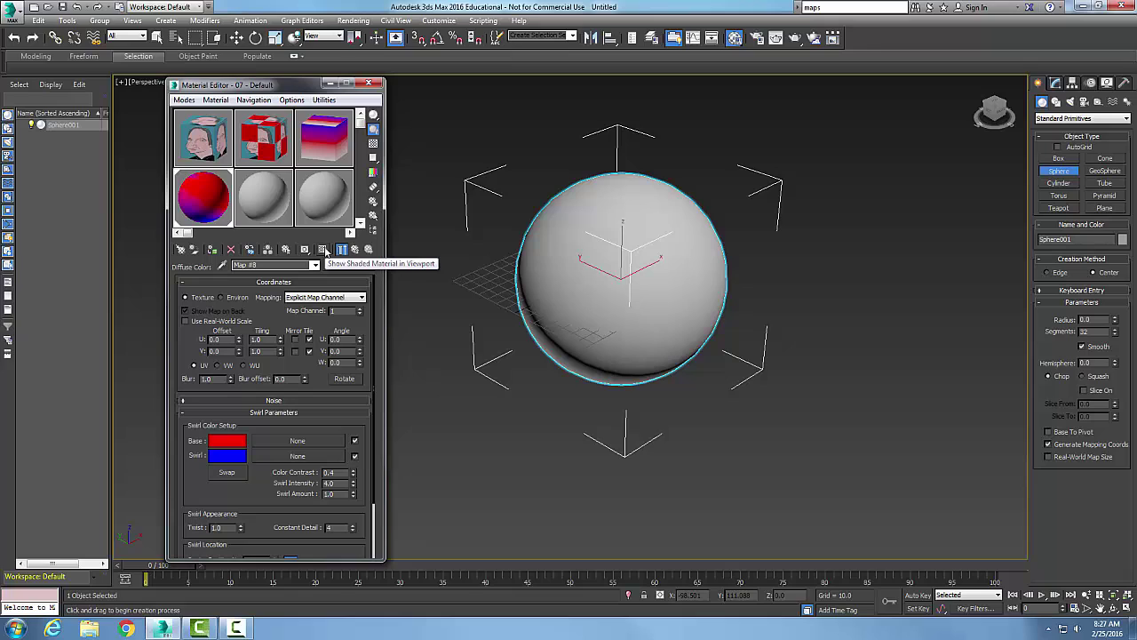
click(324, 250)
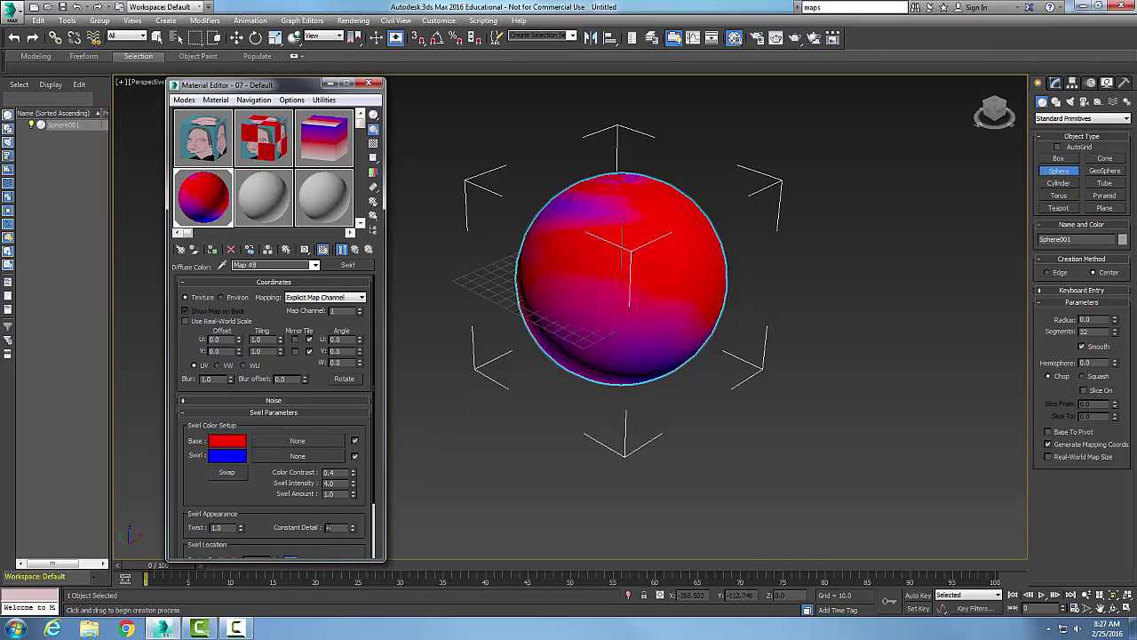
- Enter 8 for Swirl Intensity and 1.5 for Swirl Amount in Swirl Parameters
drag(340, 483, 322, 485)
text(8)
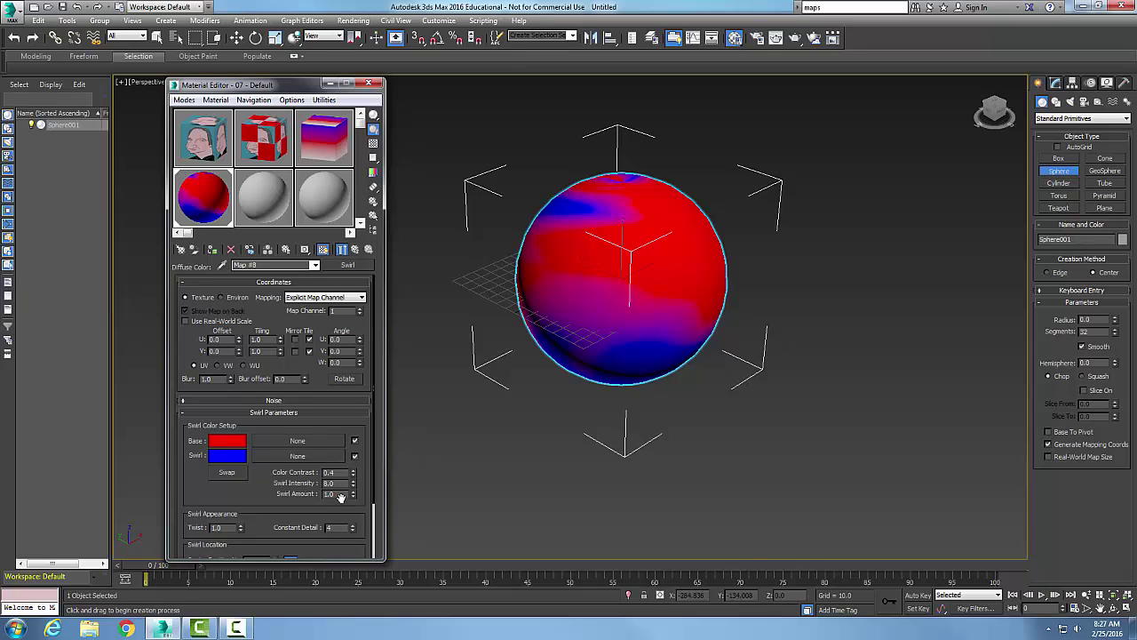
double_click(318, 494)
text(.5)
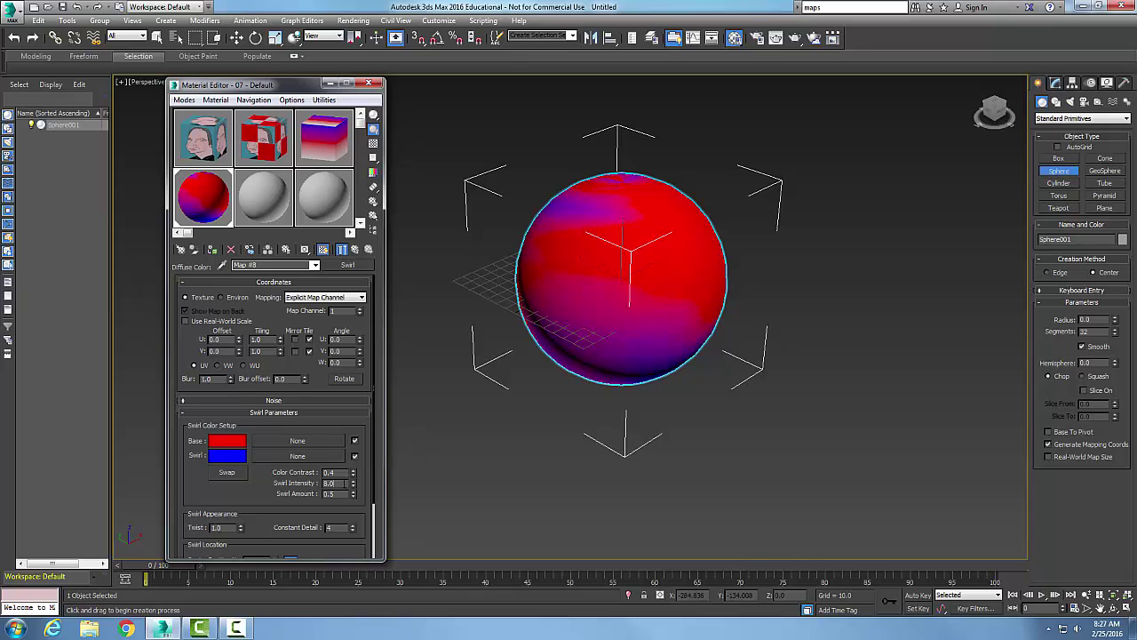
double_click(329, 493)
text(1)
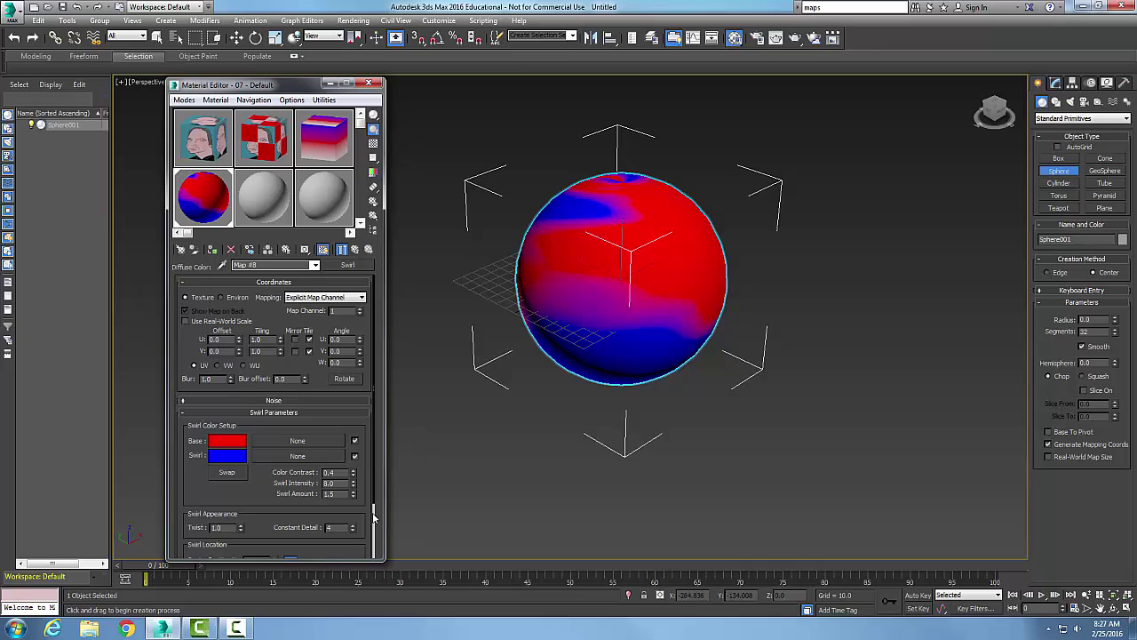
- Change the Swirl map's Twist value to 2.0
scroll(375, 520, down, 2)
double_click(222, 460)
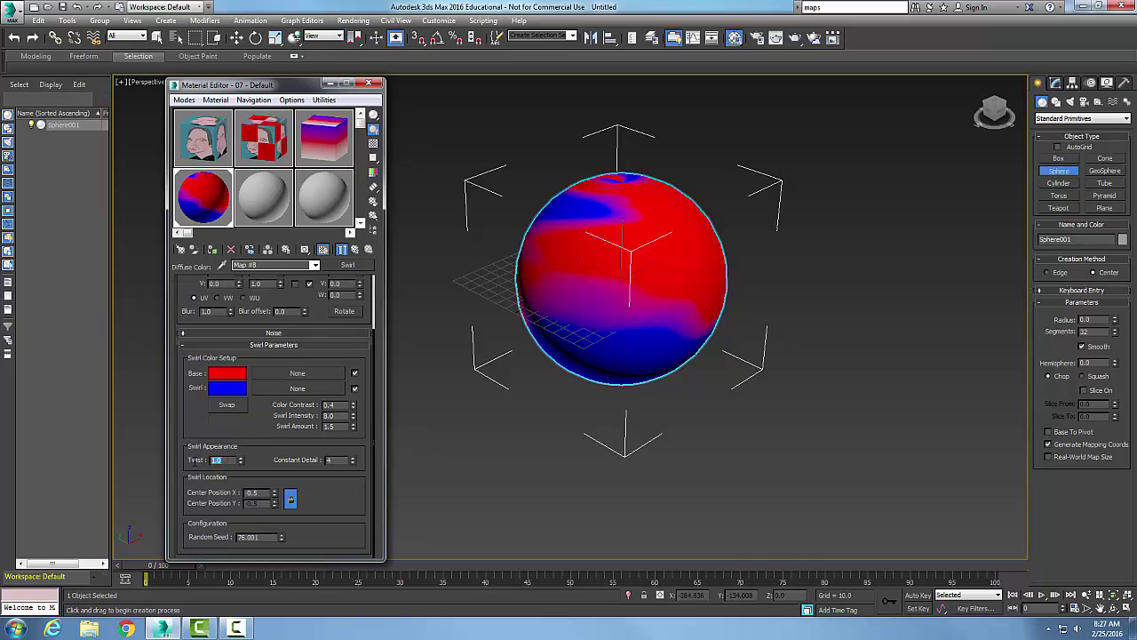
text(2)
key(Return)
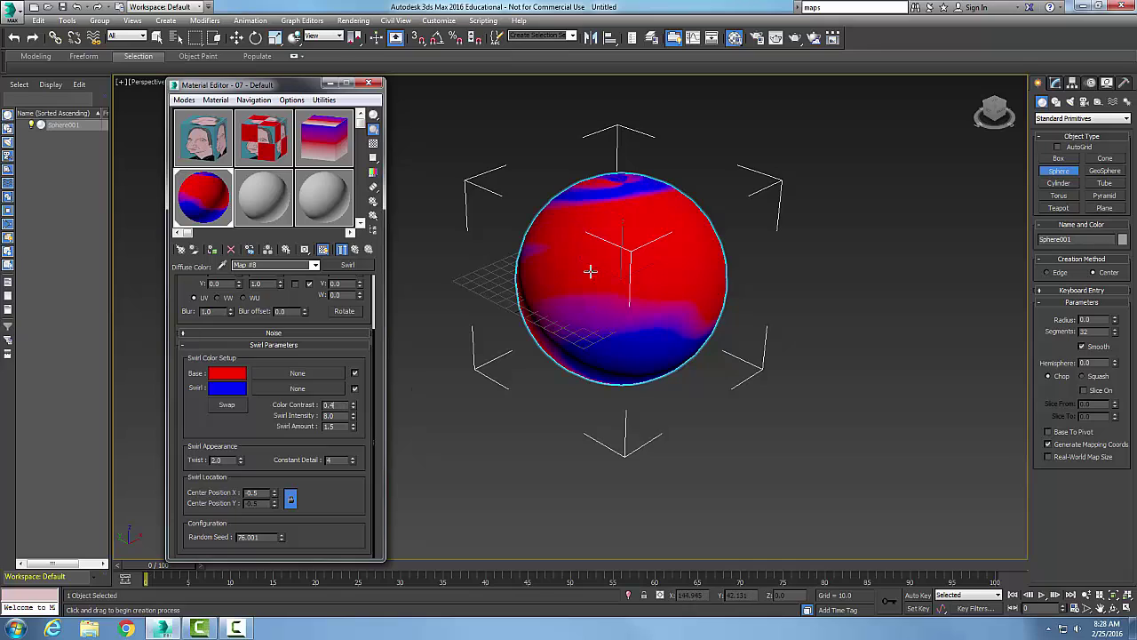